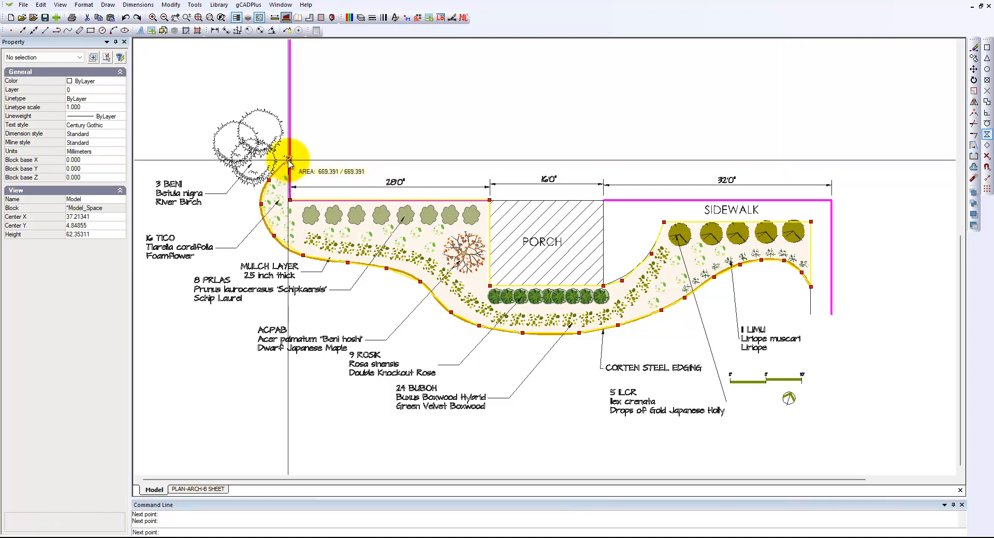
Finish measuring the area of the traced planting bed and check the area property of the mulch polyline
key(Return)
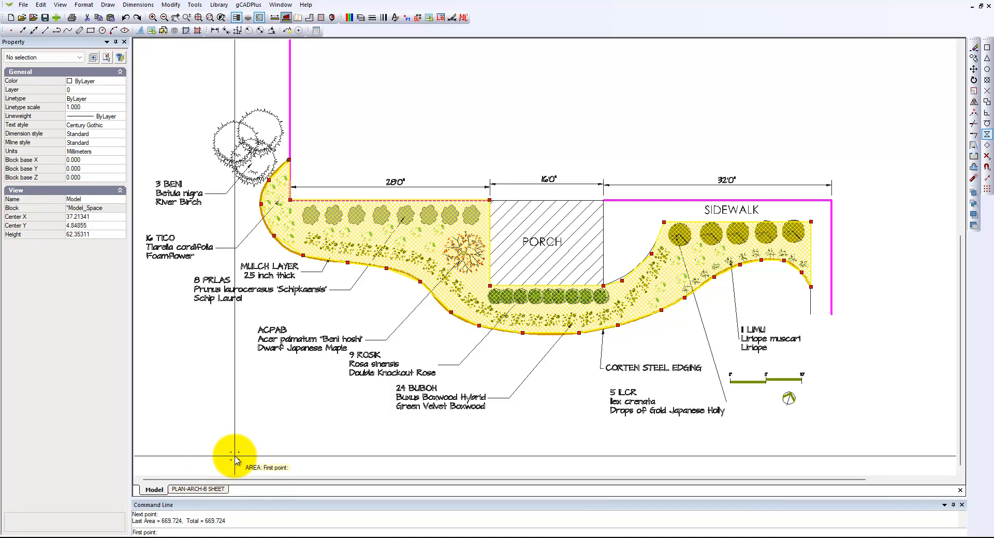
key(Escape)
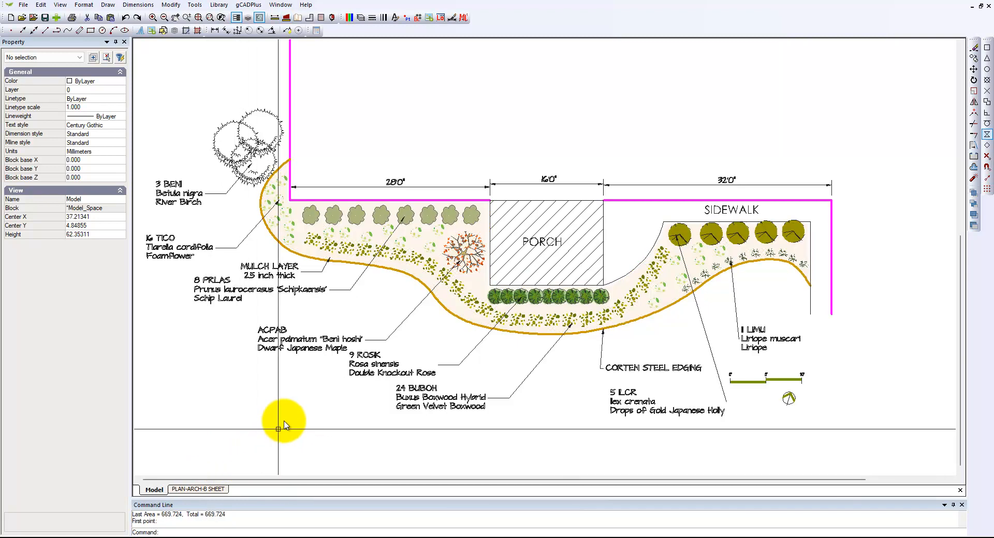
click(262, 223)
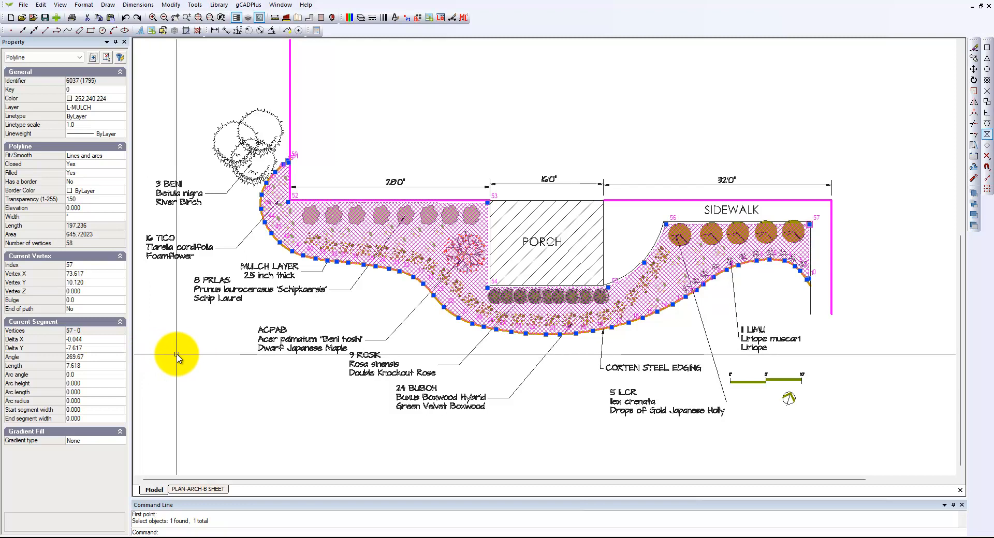
key(Escape)
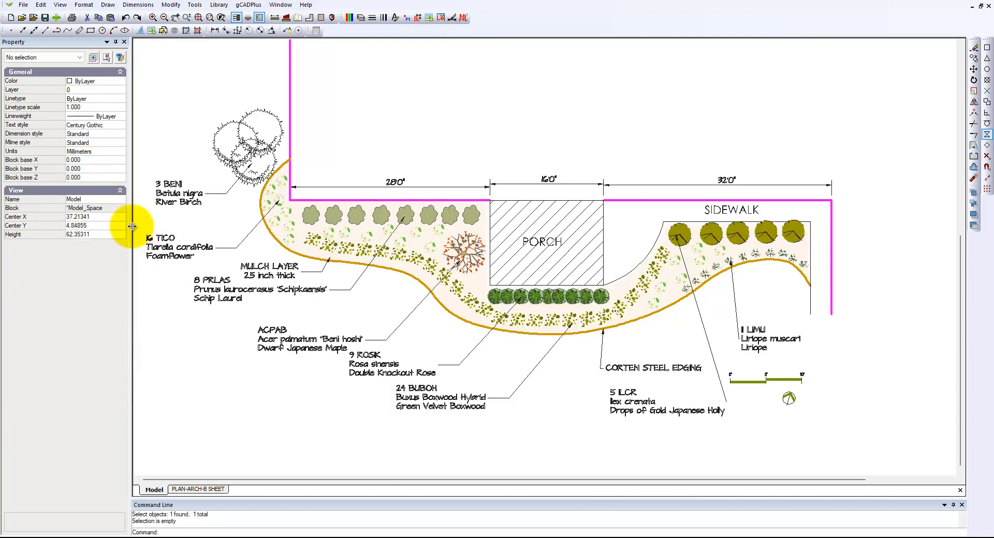
Set the drawing's units to Feet and select the mulch bed polyline to check its properties
click(119, 152)
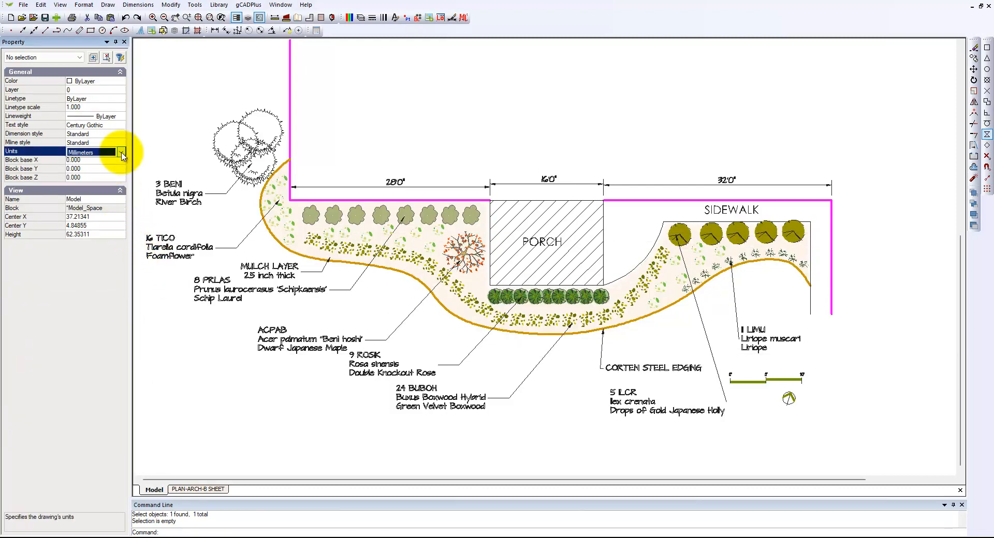
click(121, 152)
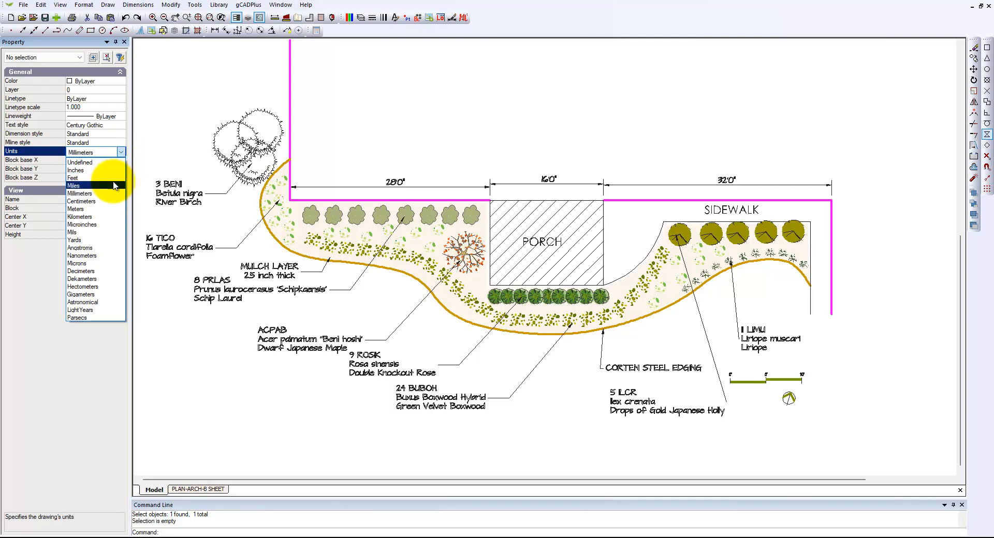
click(93, 177)
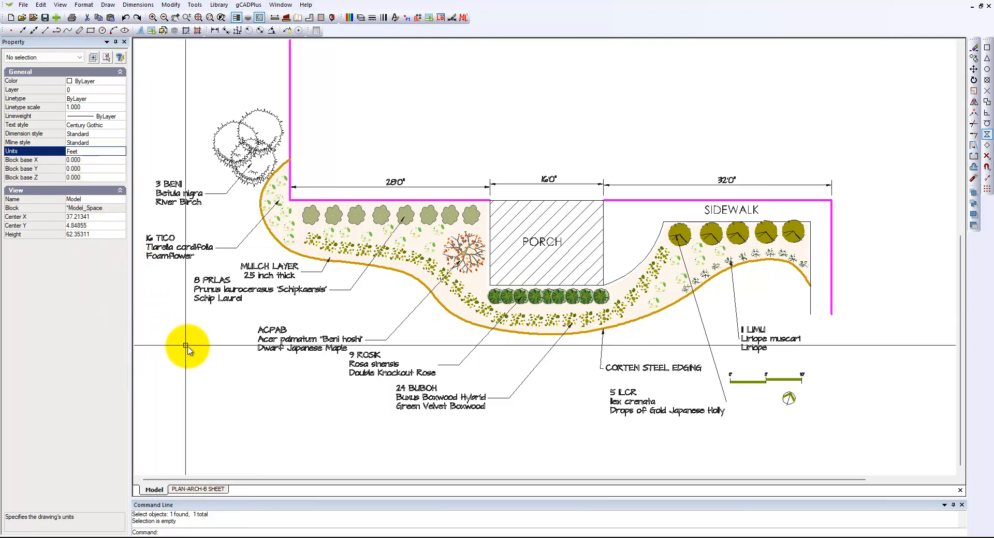
click(291, 231)
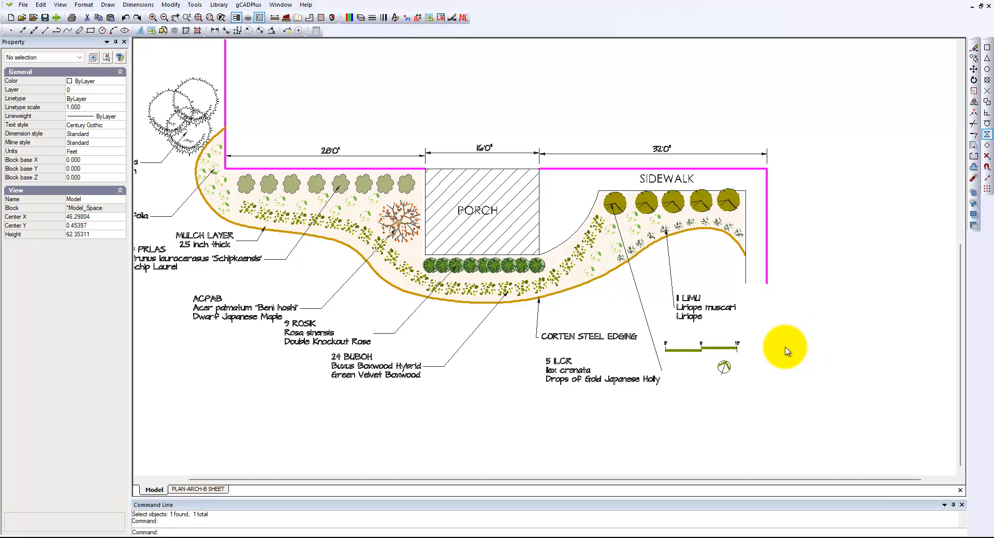
Draw a 10 by 10 rectangle in the empty space beyond the sidewalk and check its area property
right_click(787, 350)
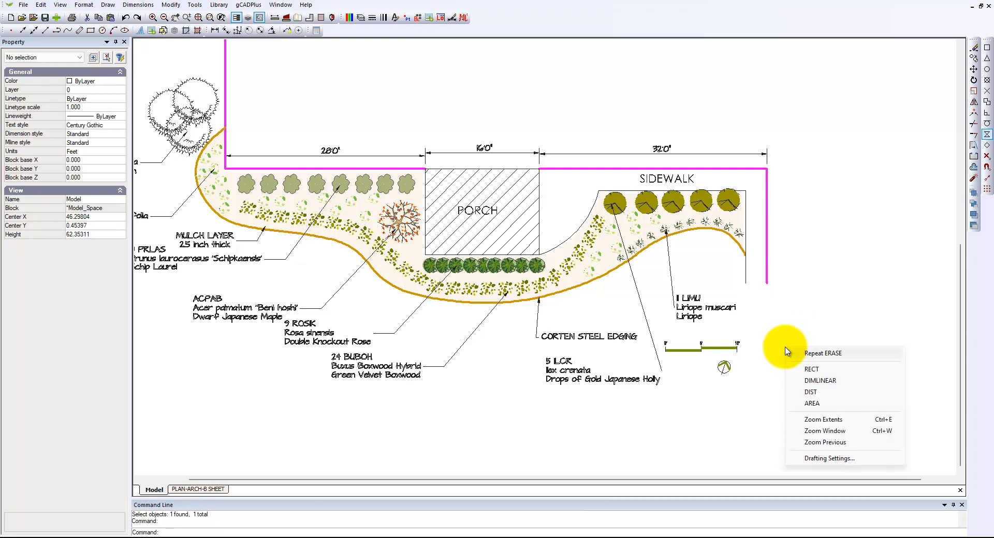
click(811, 370)
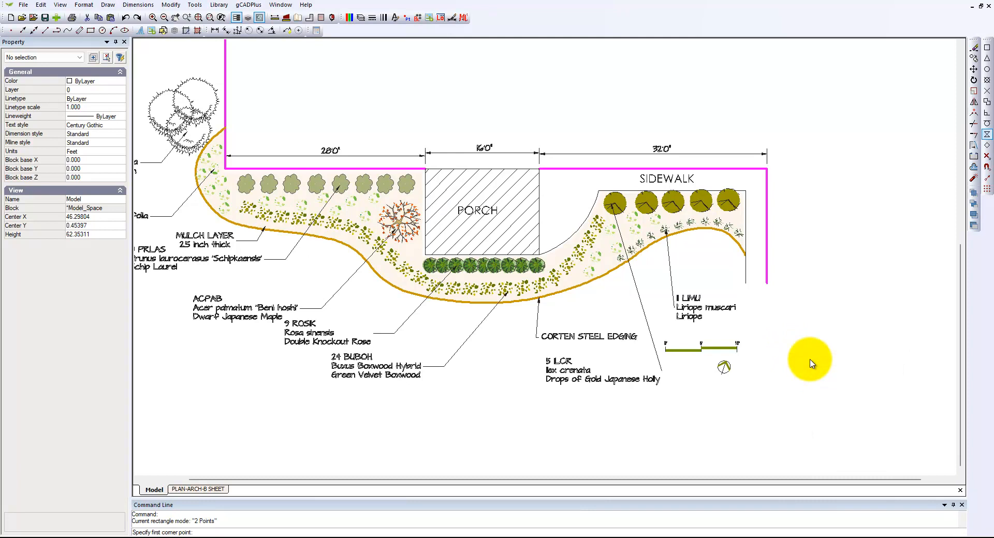
click(813, 263)
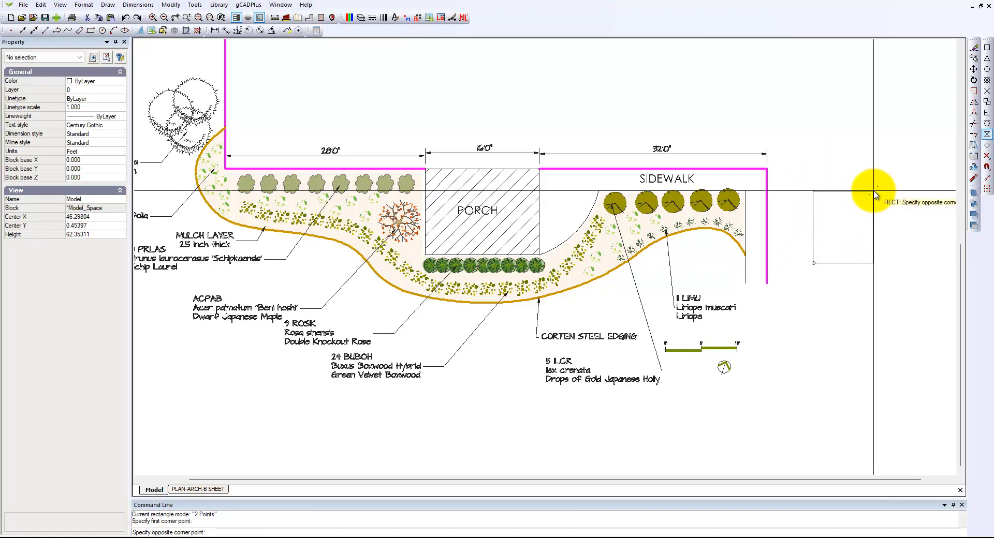
text(@10,10)
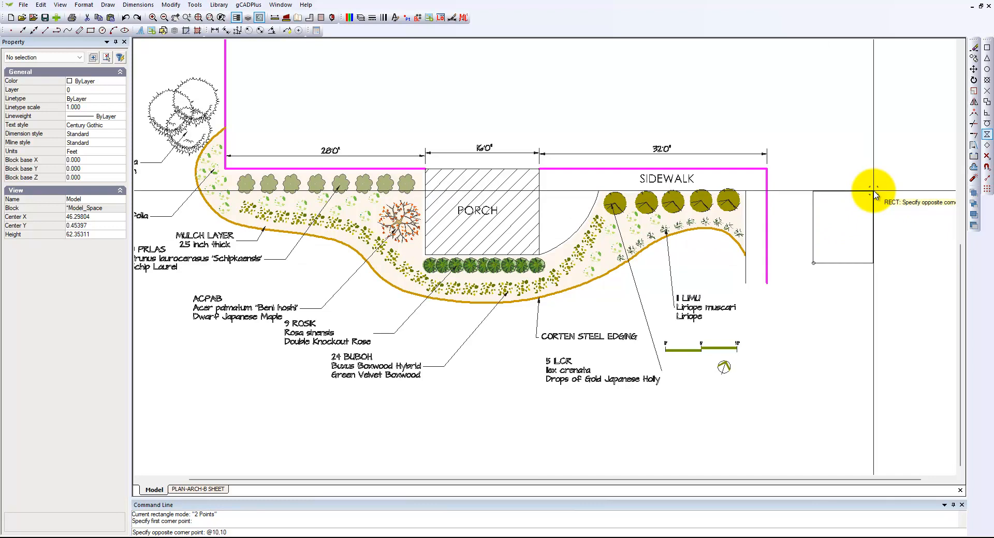
key(Return)
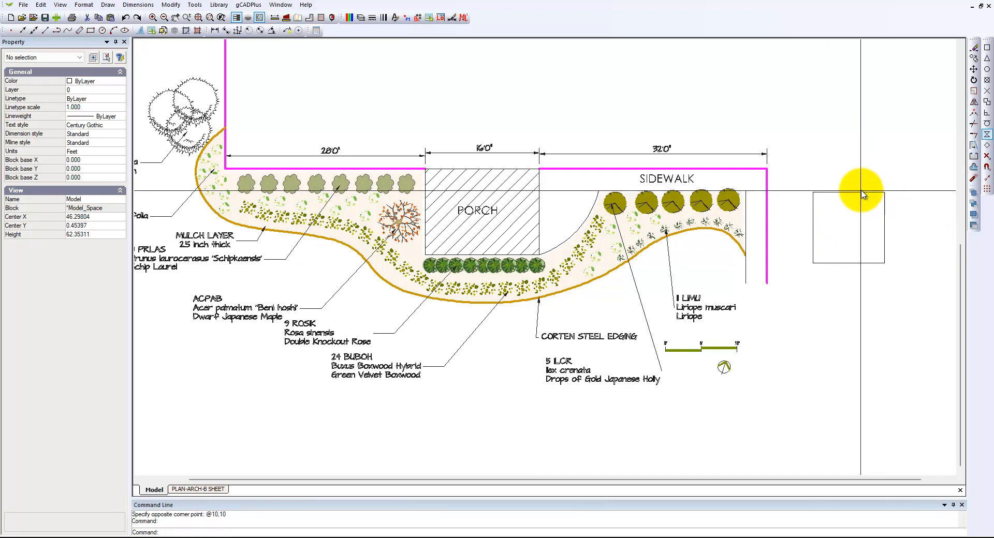
click(850, 264)
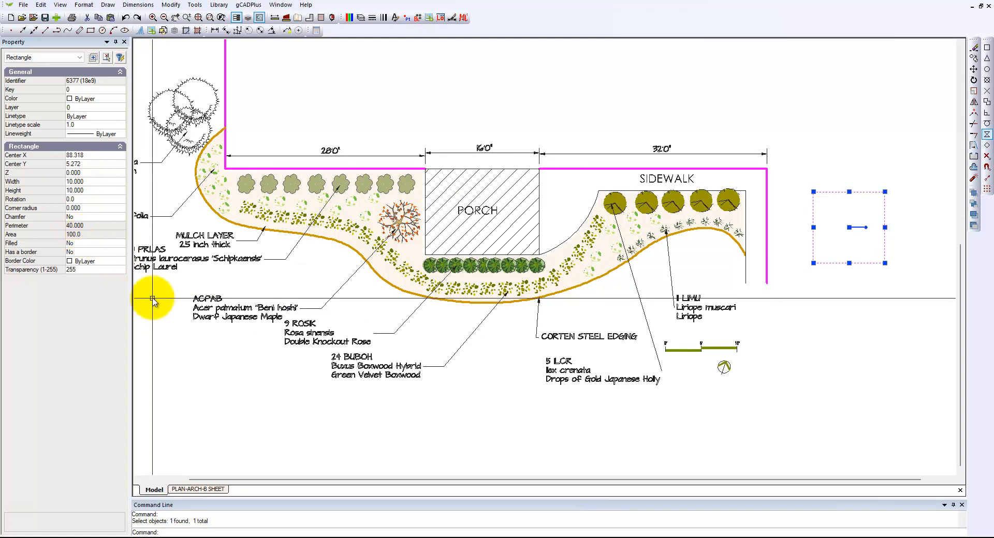
key(Escape)
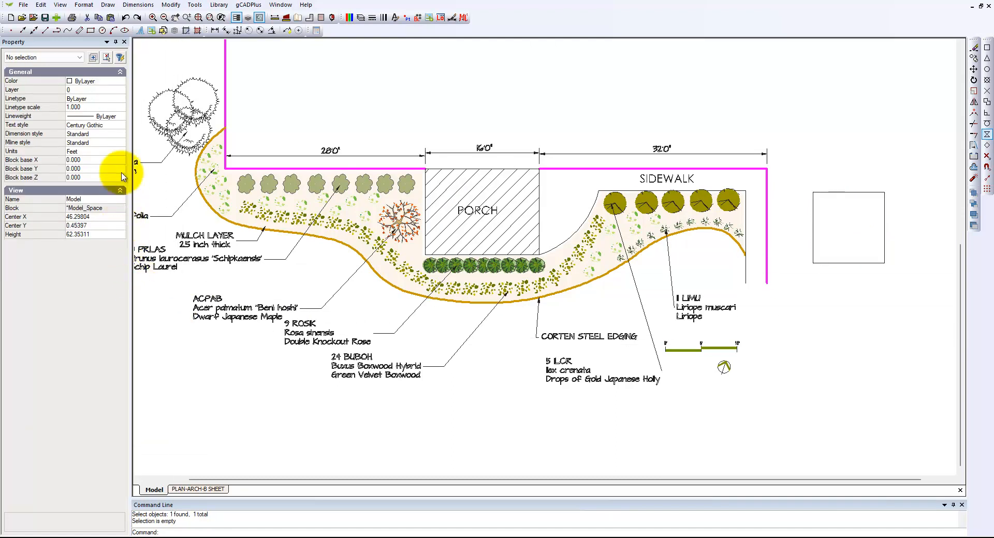
Change the drawing's units to Nanometers
click(122, 154)
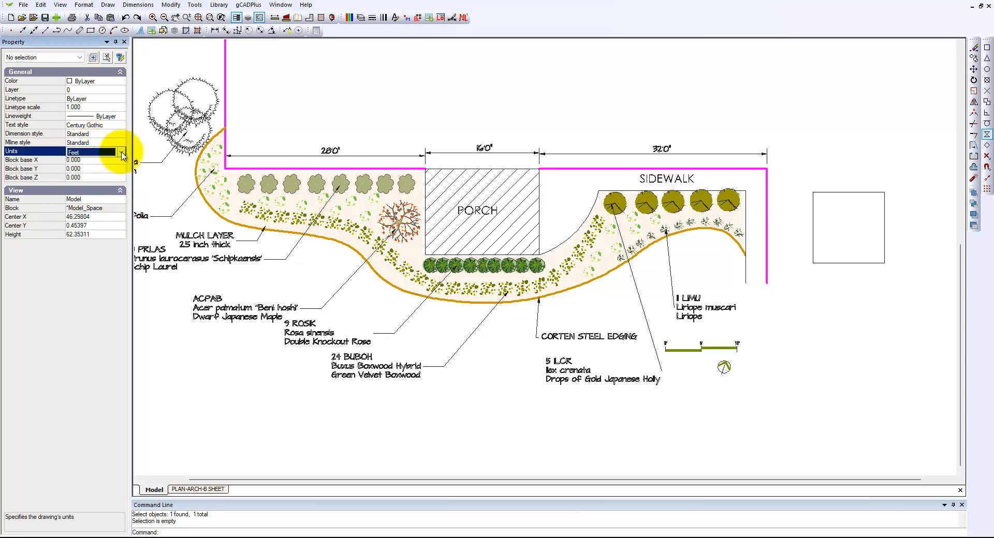
click(122, 152)
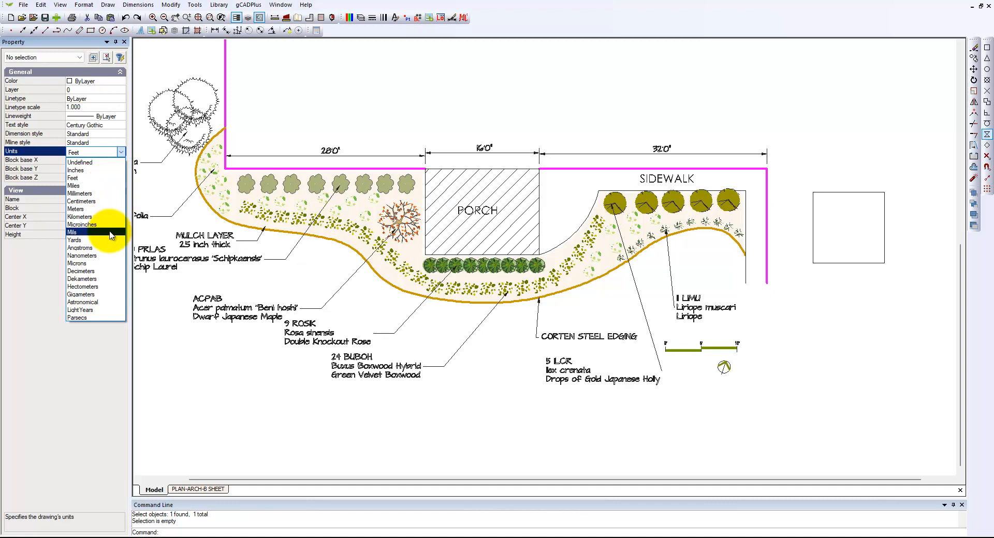
click(103, 256)
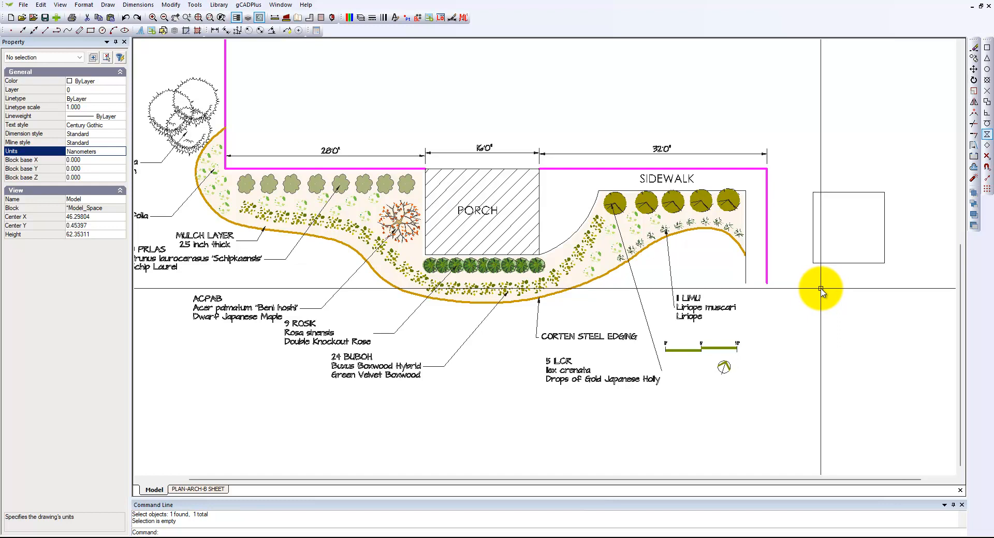
Inspect the 10 by 10 rectangle's width, height and area with the changed units
click(834, 263)
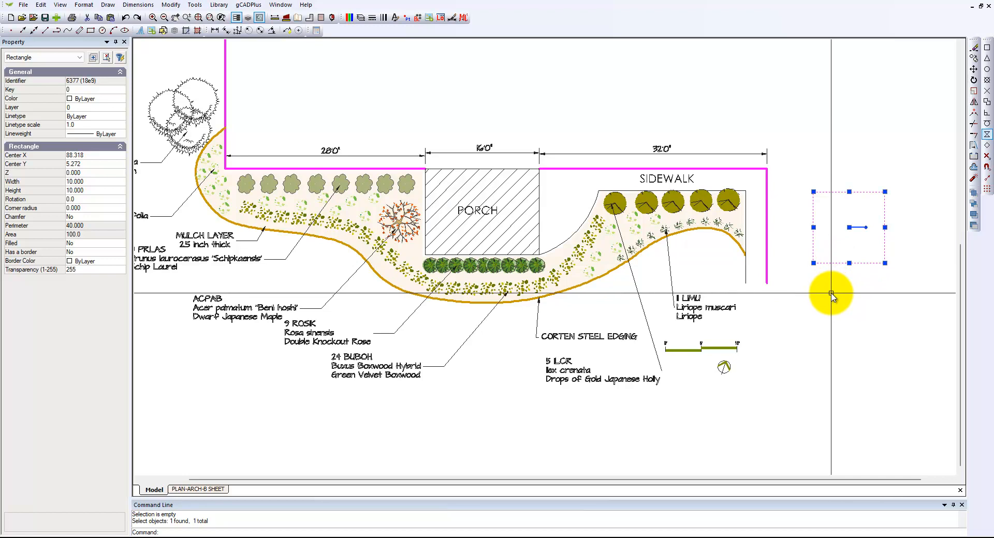
key(Escape)
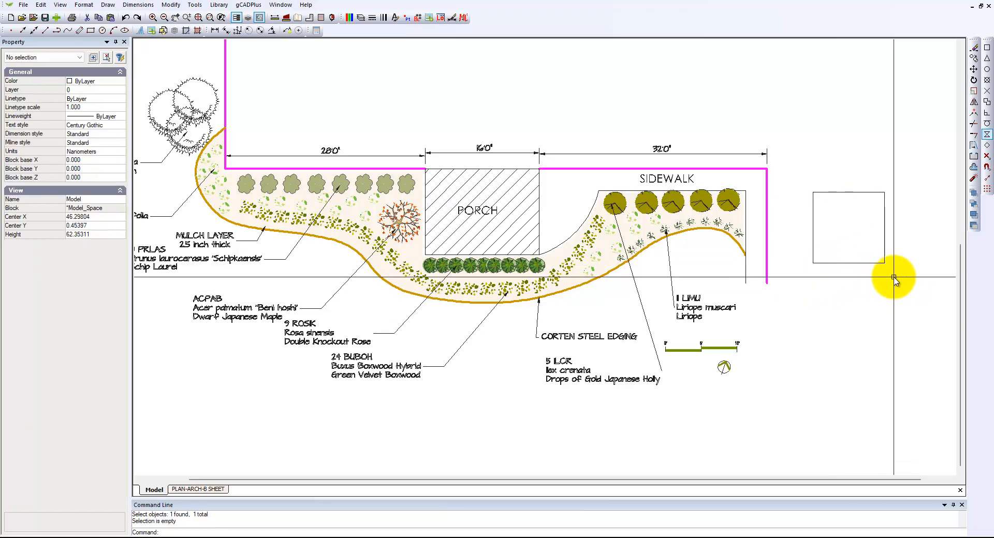
click(853, 263)
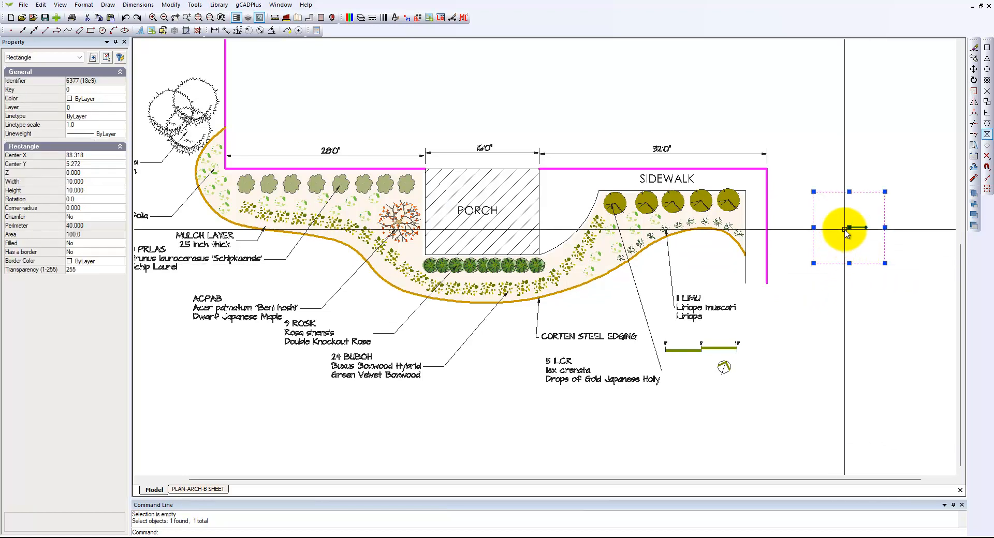
key(Escape)
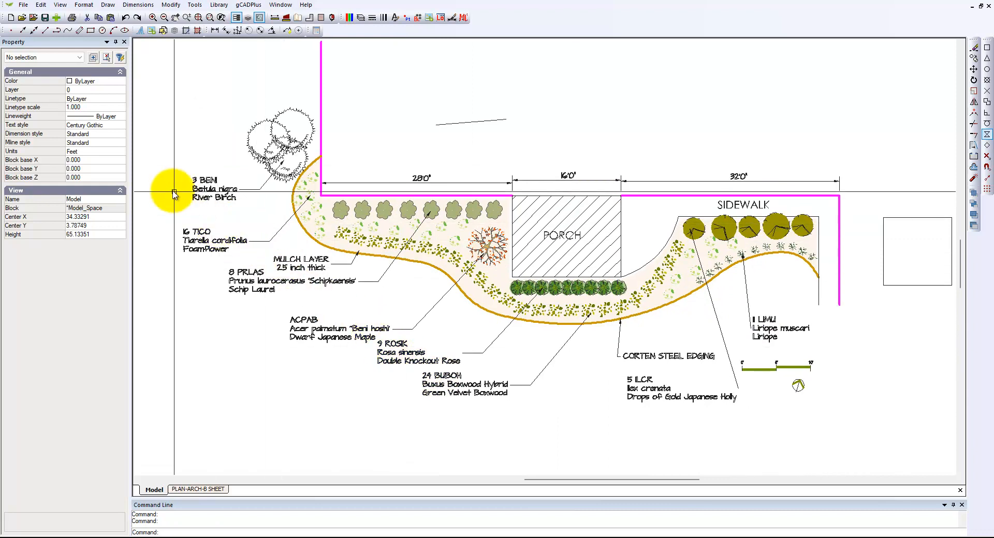
Set the drawing's units back to Feet
click(121, 154)
click(121, 153)
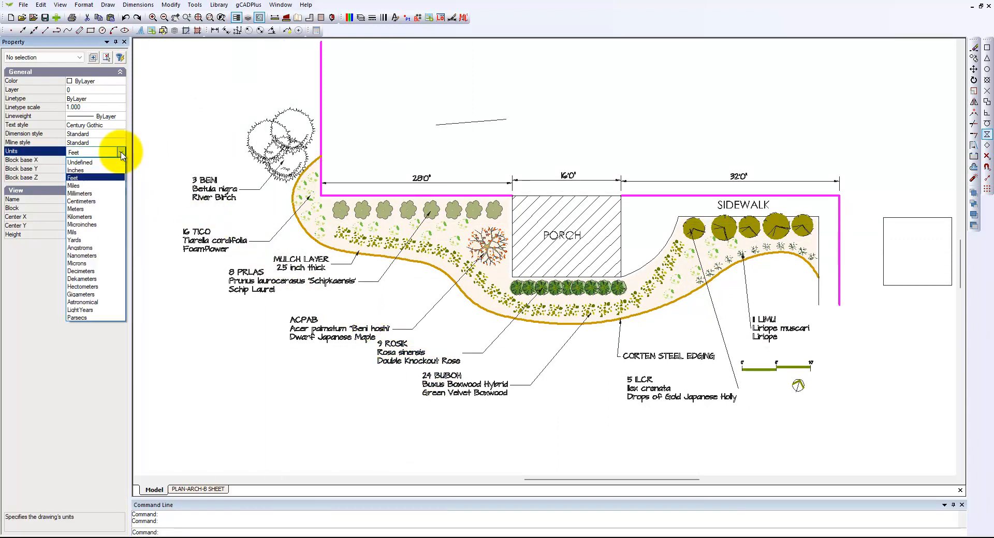
click(88, 178)
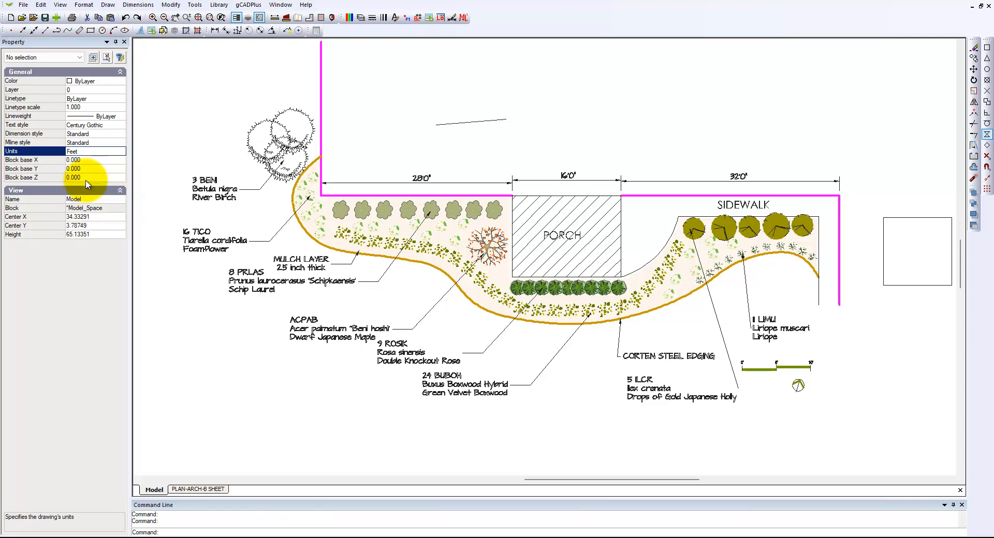
Review the linear and angular settings and the inserted-content scale in the Drawing Units dialog
click(84, 6)
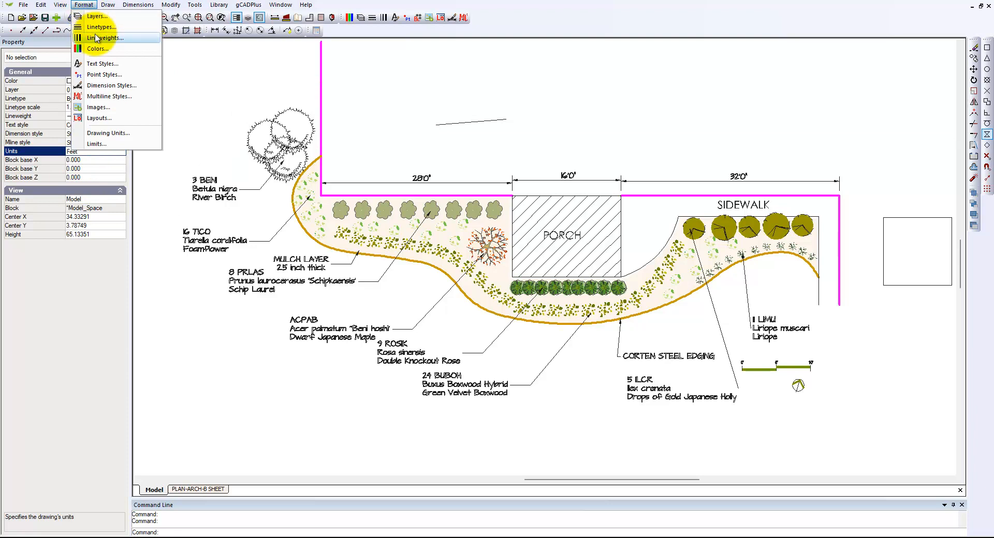
click(106, 133)
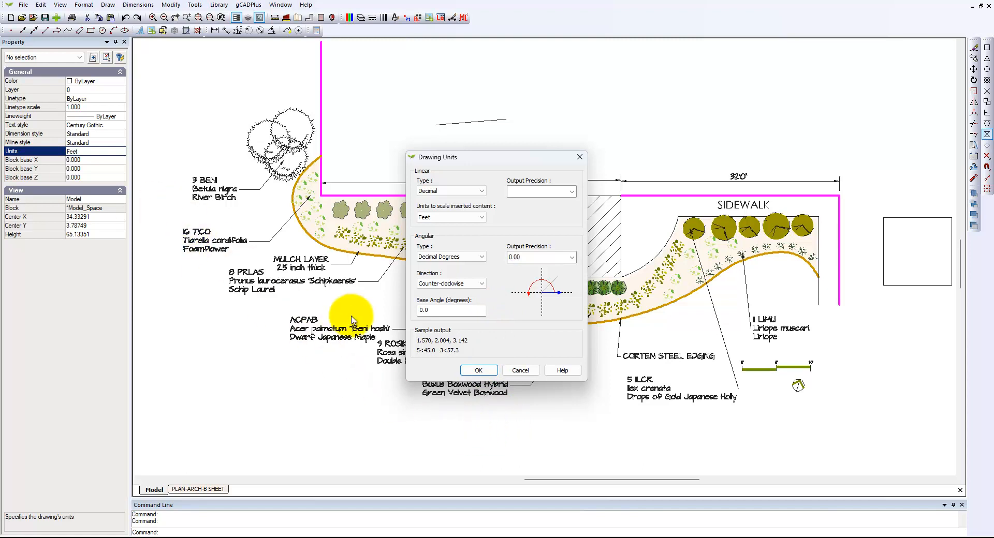
click(477, 371)
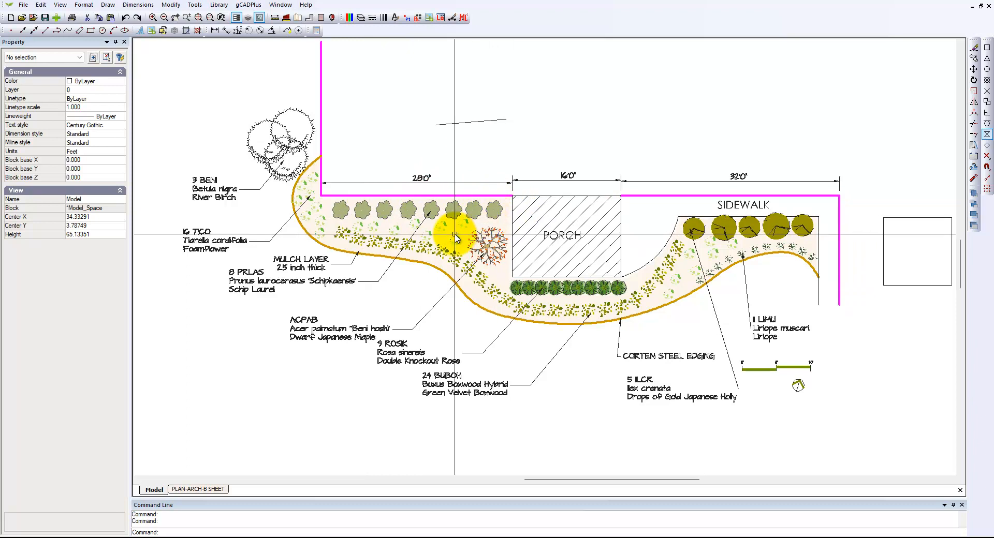
Inspect the measurement and text override properties of the 28'0" dimension above the planting bed
click(411, 182)
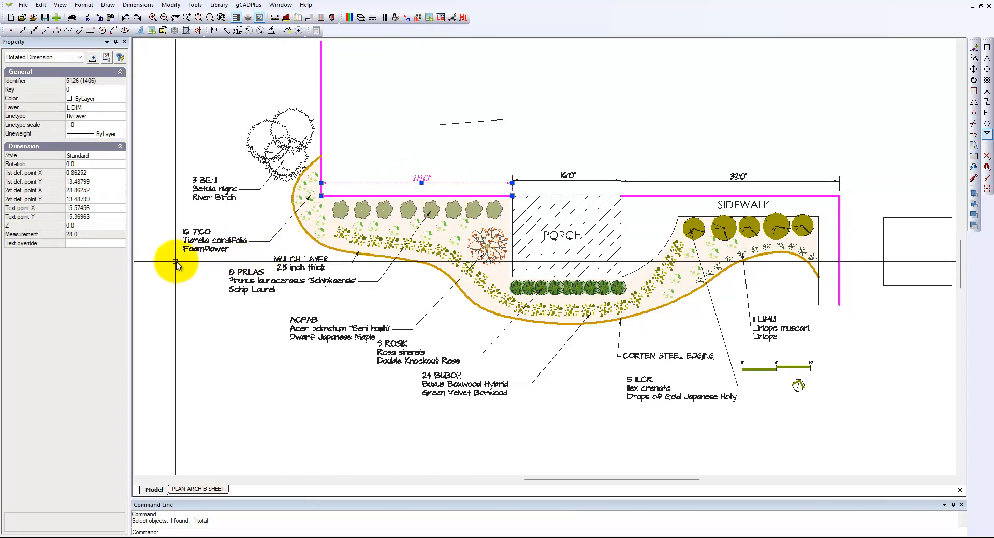
click(79, 244)
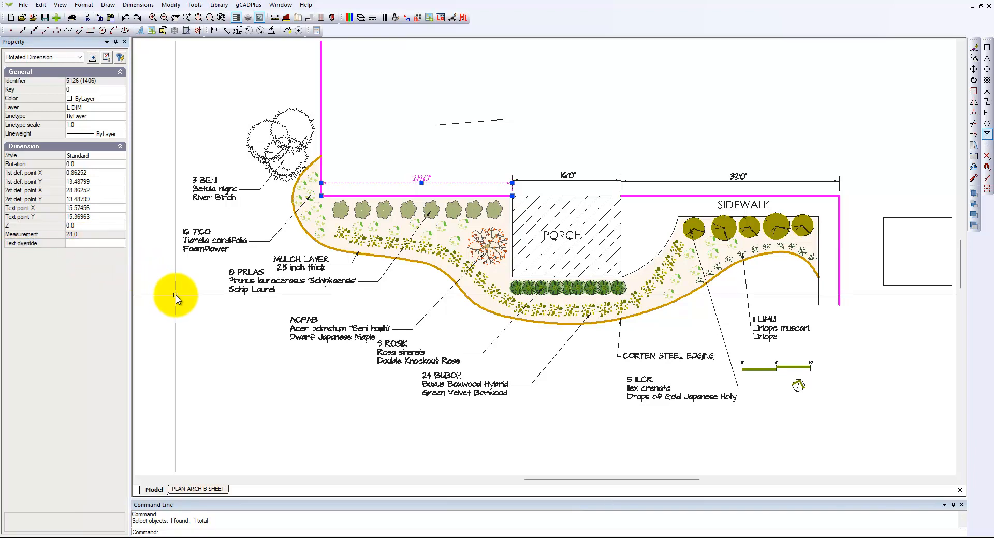
key(Escape)
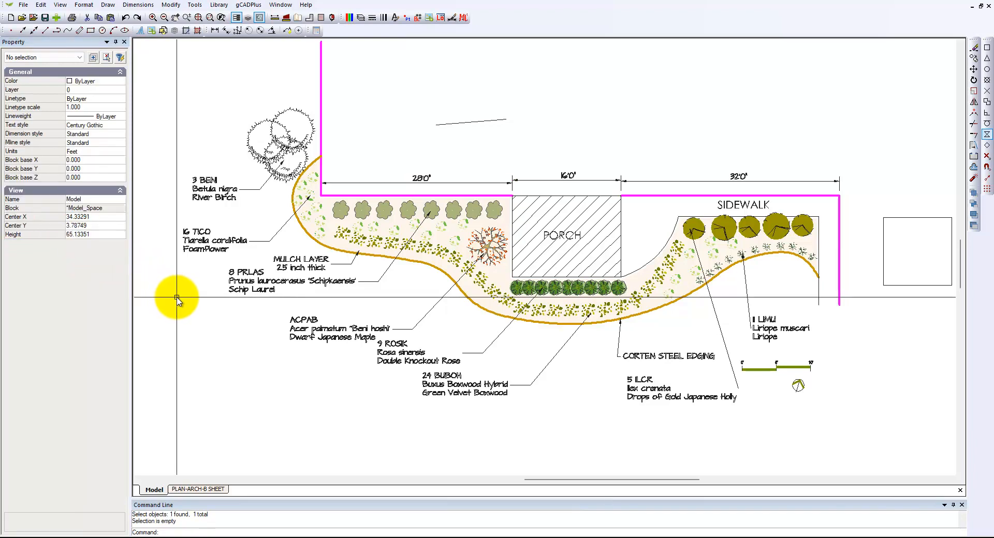